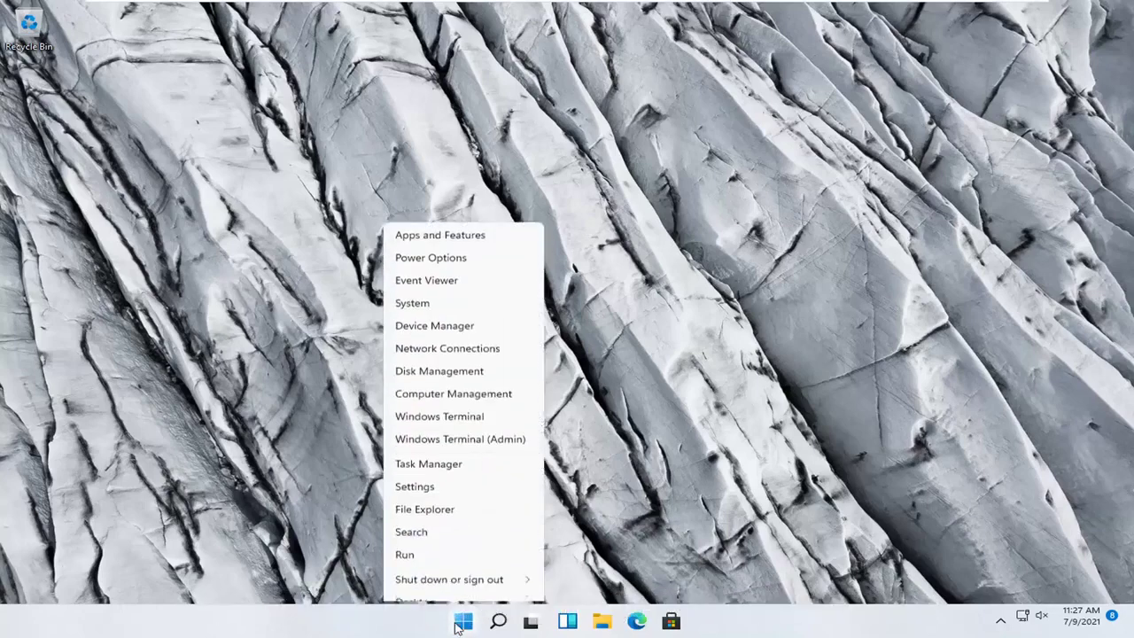
Step: Launch Settings from the Win+X menu and go to System > Troubleshoot
left_click(433, 476)
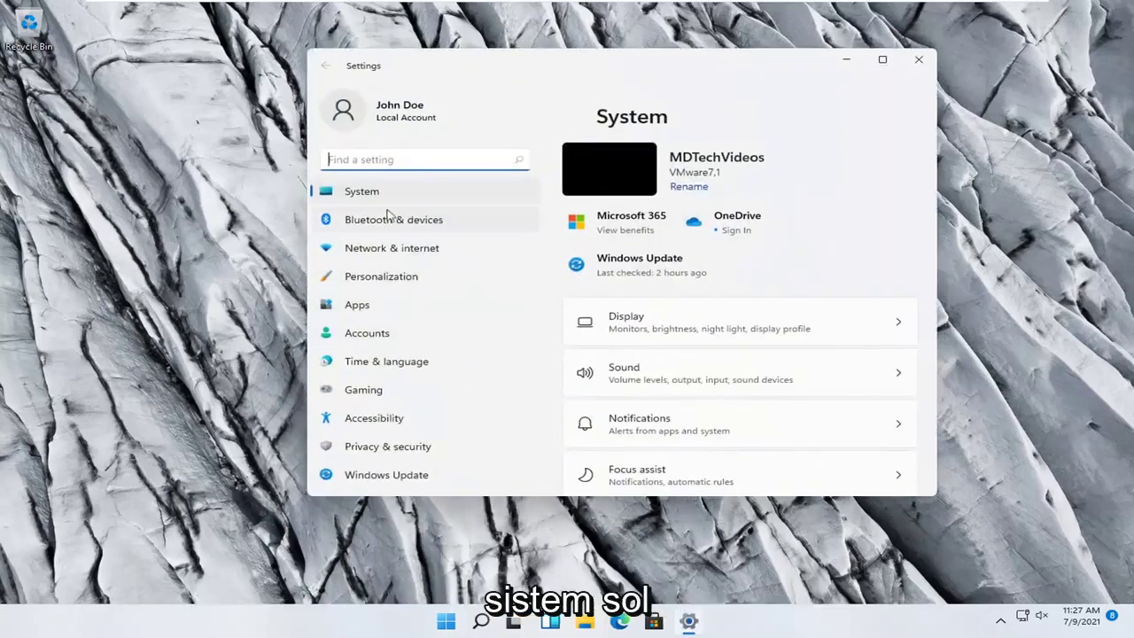
left_click(360, 193)
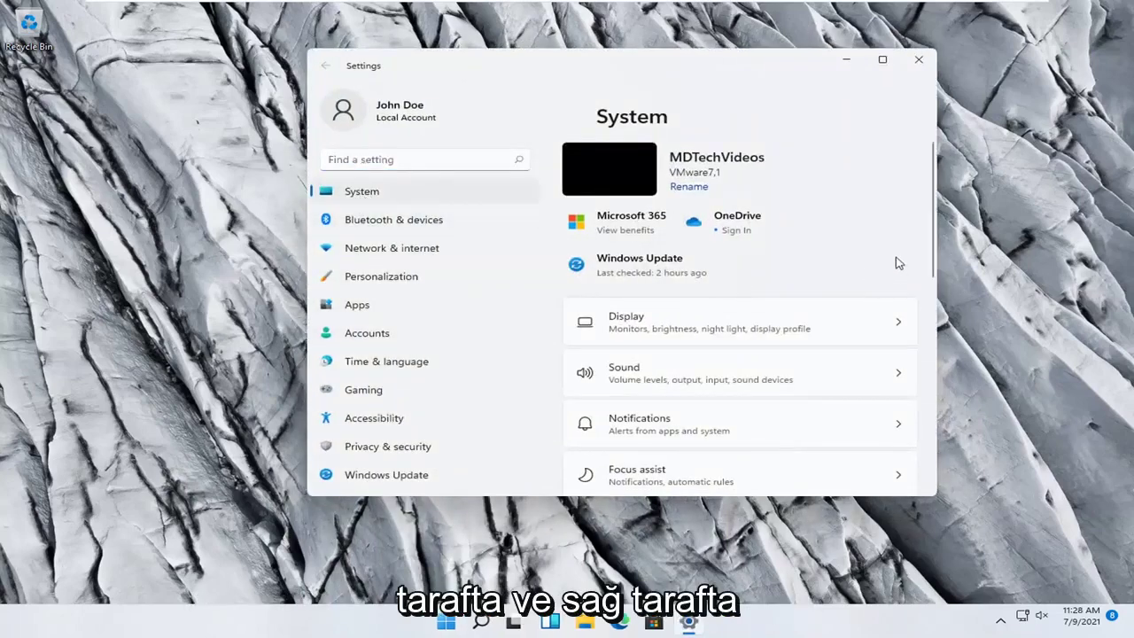
scroll(755, 321, "down", 3)
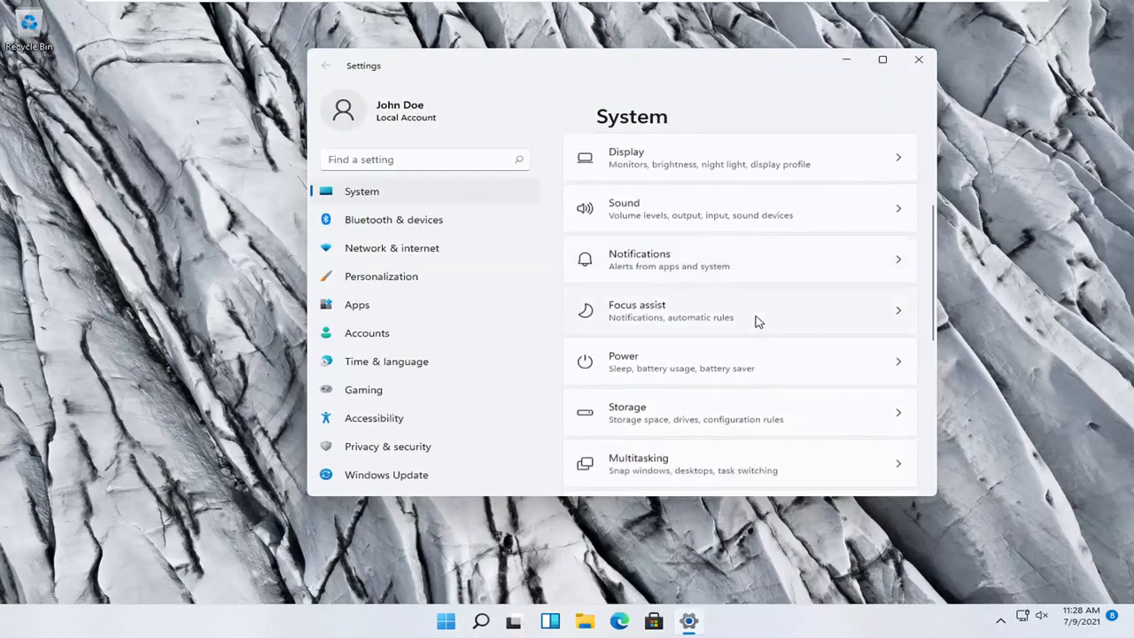
scroll(755, 321, "down", 3)
scroll(755, 321, "down", 2)
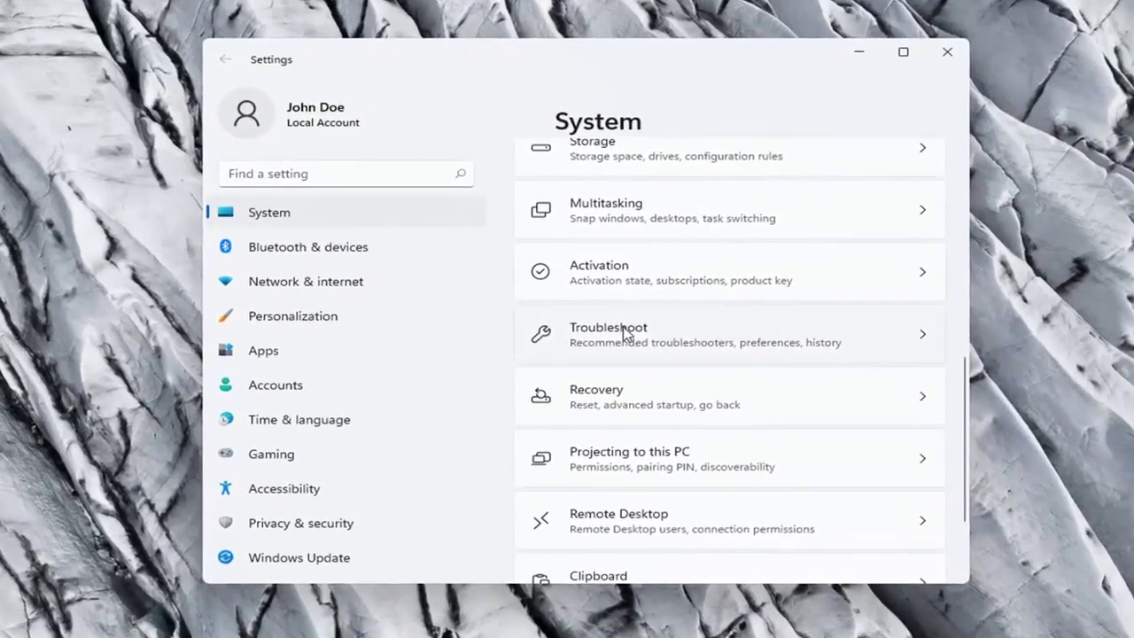
left_click(627, 326)
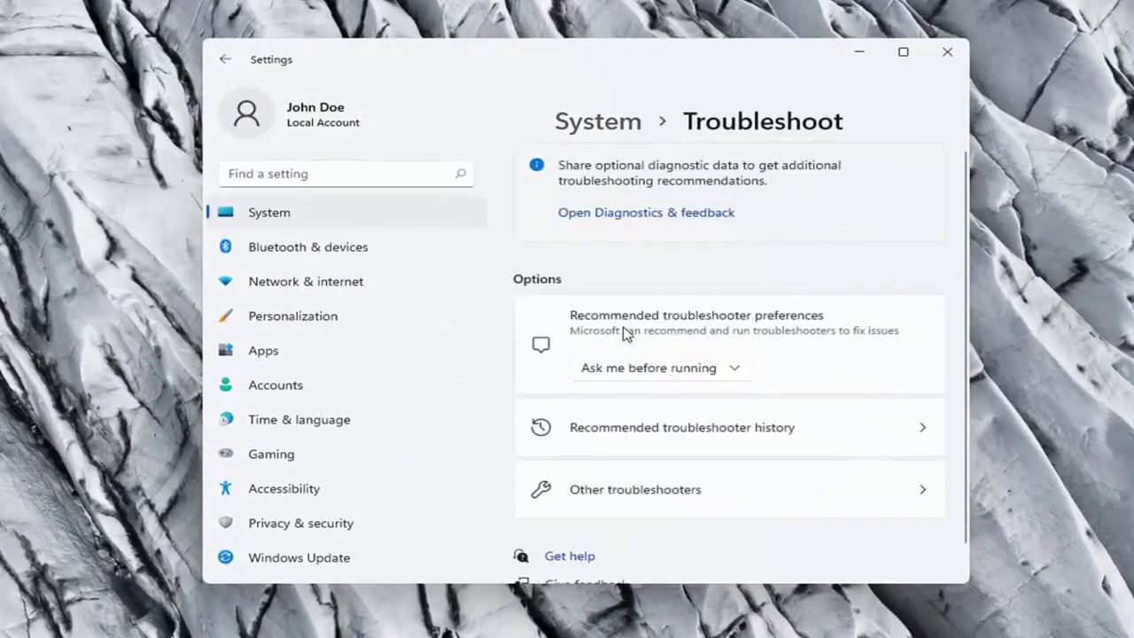
scroll(735, 305, "down", 1)
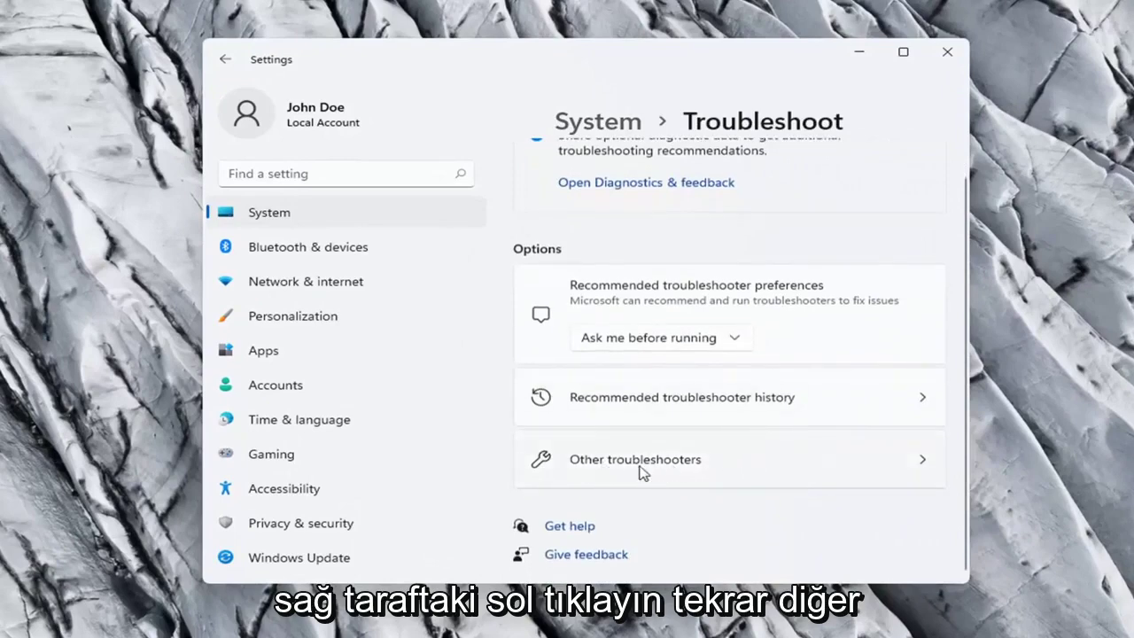
Step: Run the Network Adapter troubleshooter, then close it and the Settings window
left_click(668, 463)
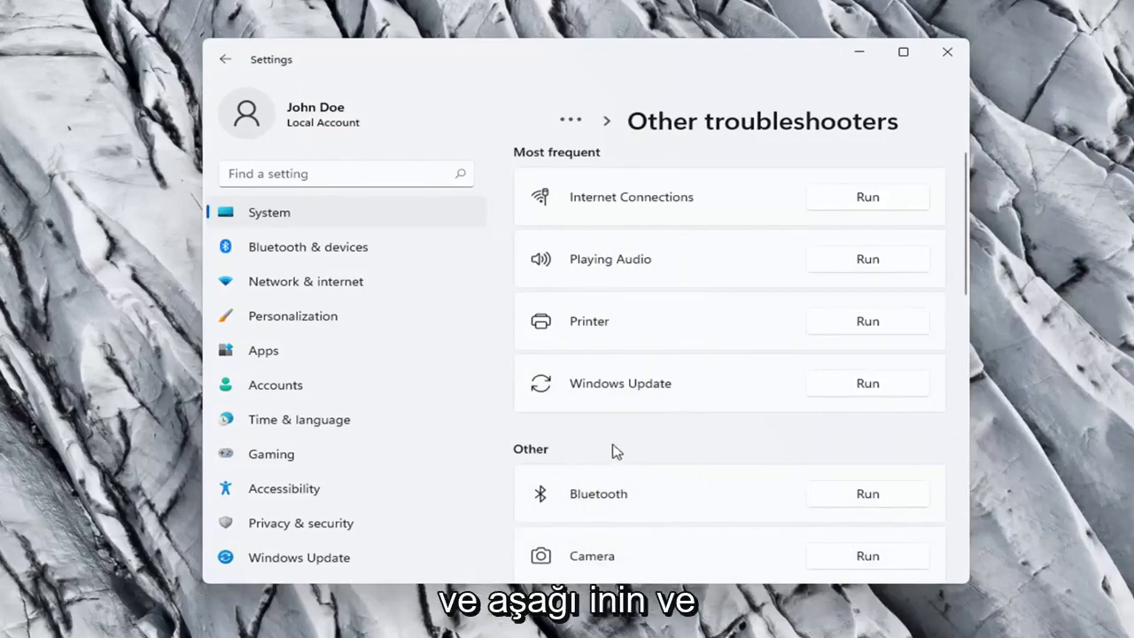
scroll(618, 452, "down", 2)
scroll(617, 452, "down", 2)
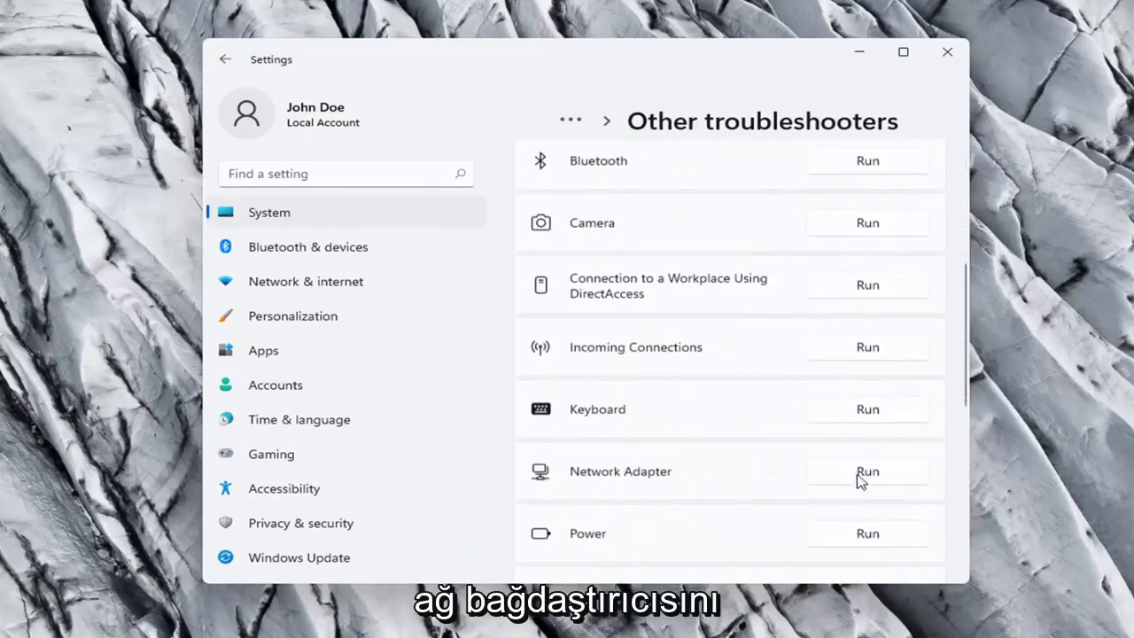
left_click(865, 474)
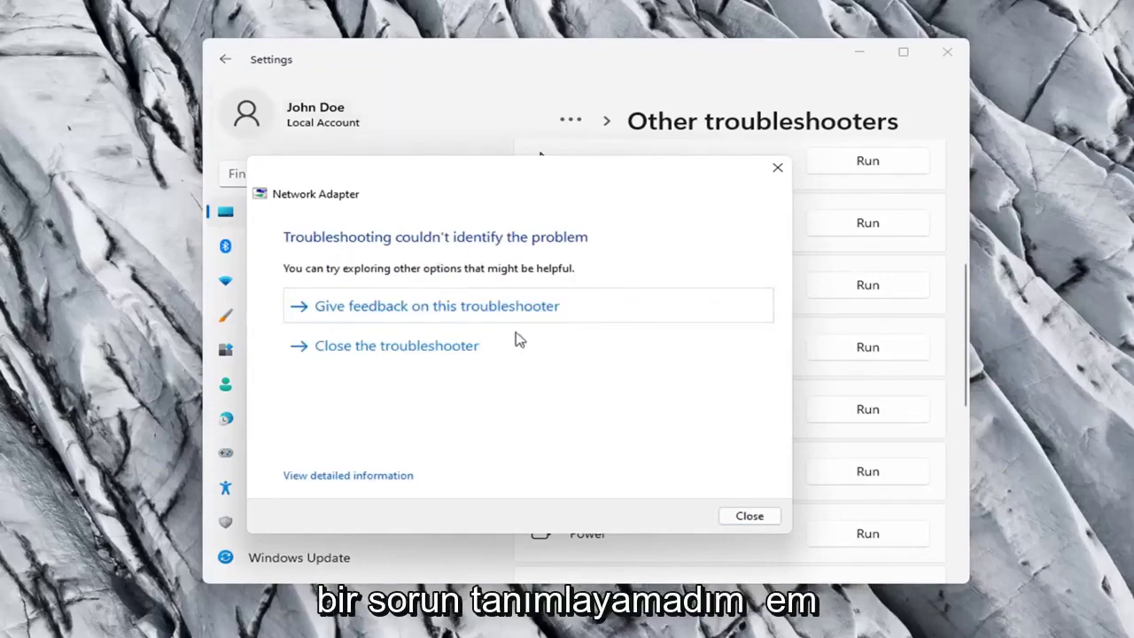
left_click(744, 518)
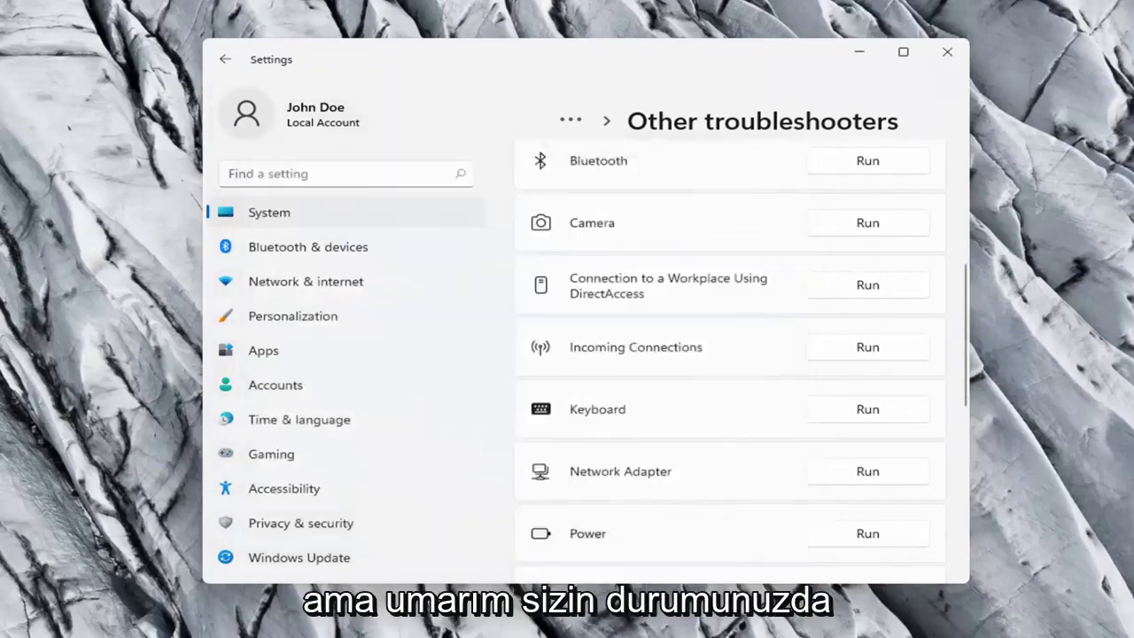
left_click(944, 56)
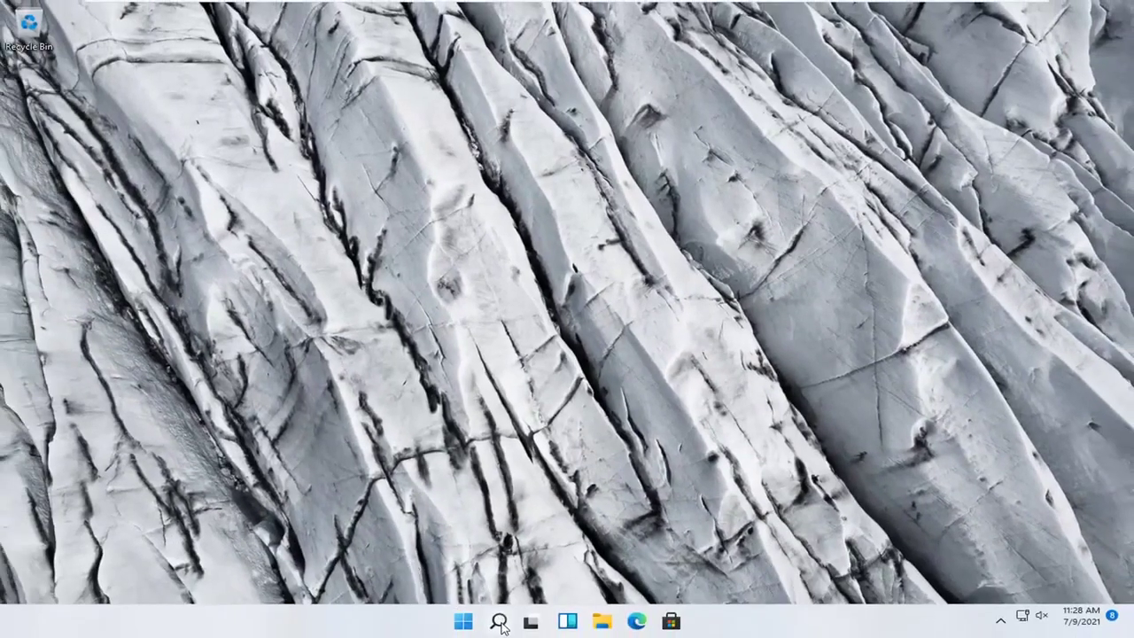
Step: Search for 'cmd' and run Command Prompt as administrator
left_click(498, 625)
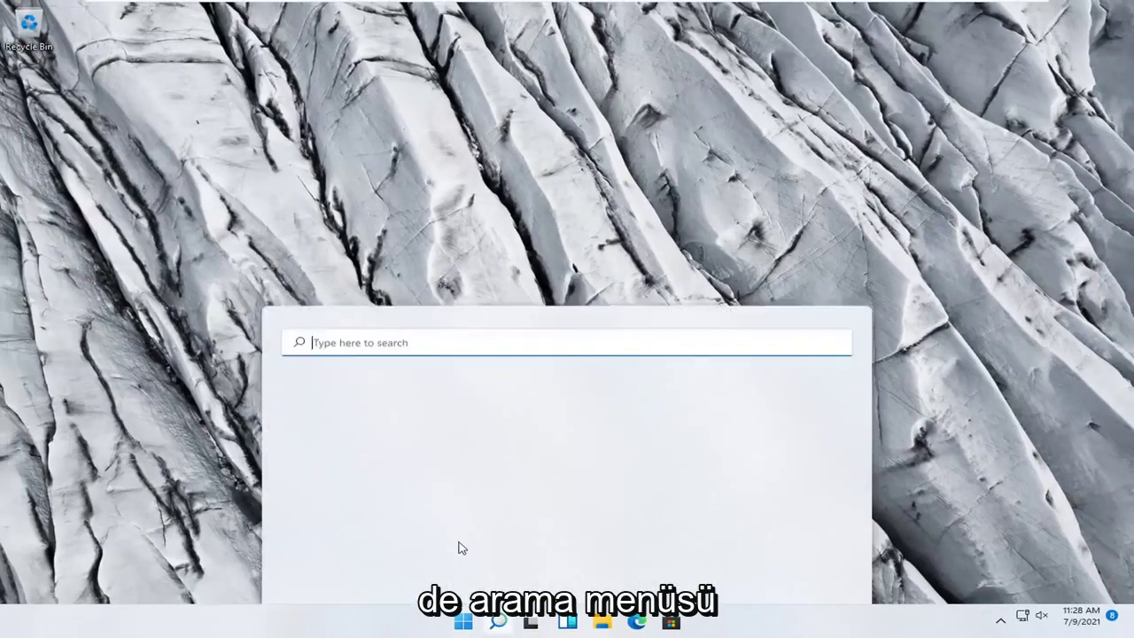
type("cmd")
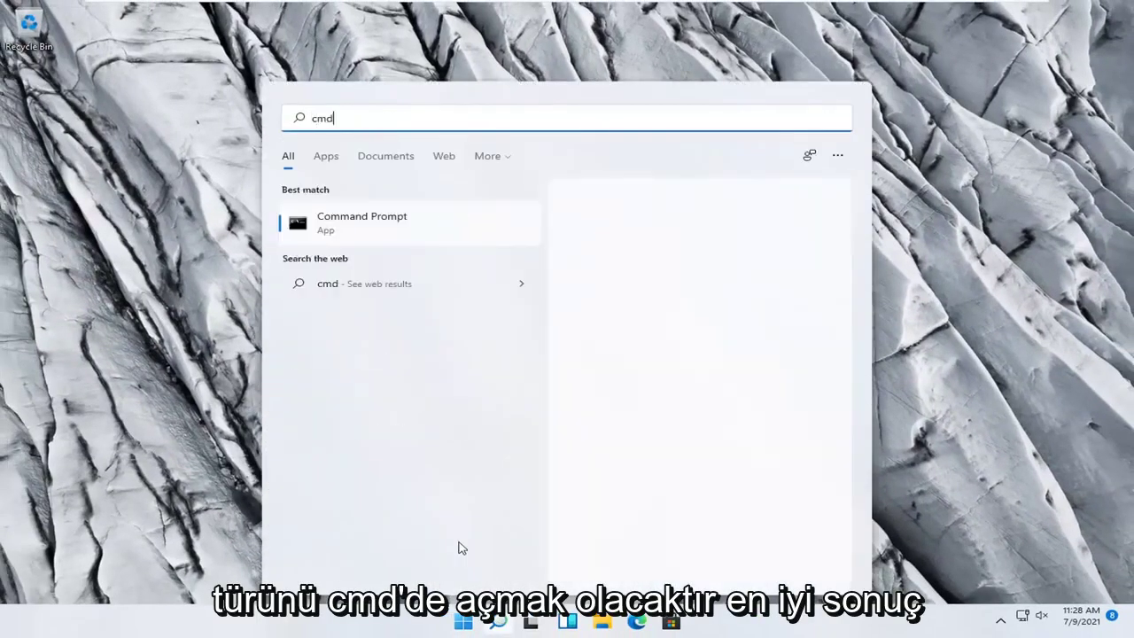
right_click(358, 233)
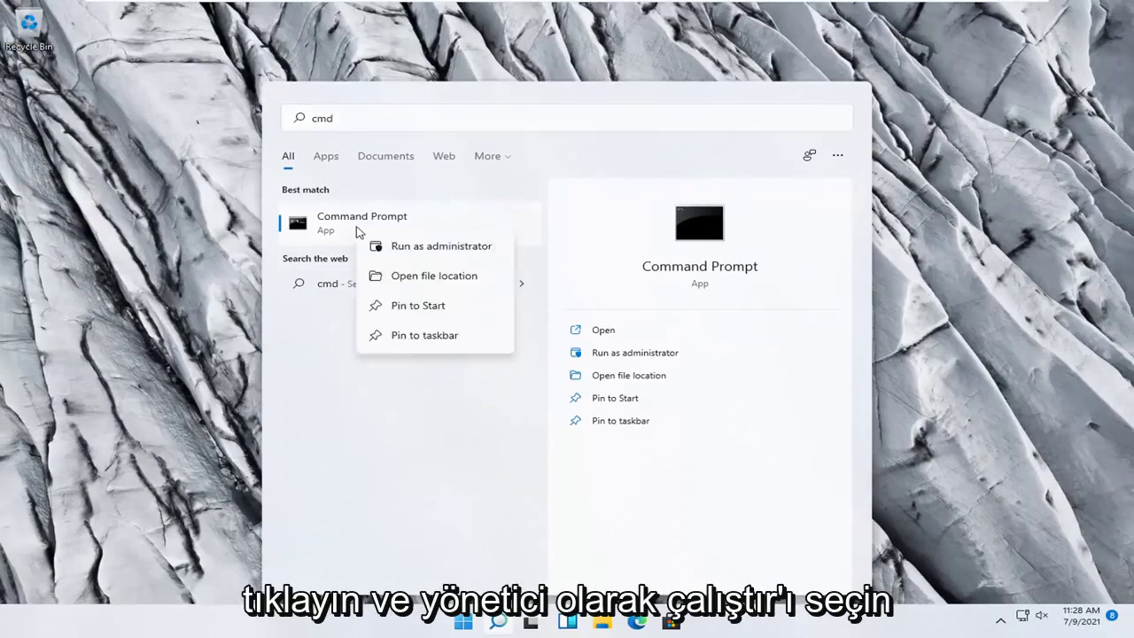
left_click(410, 248)
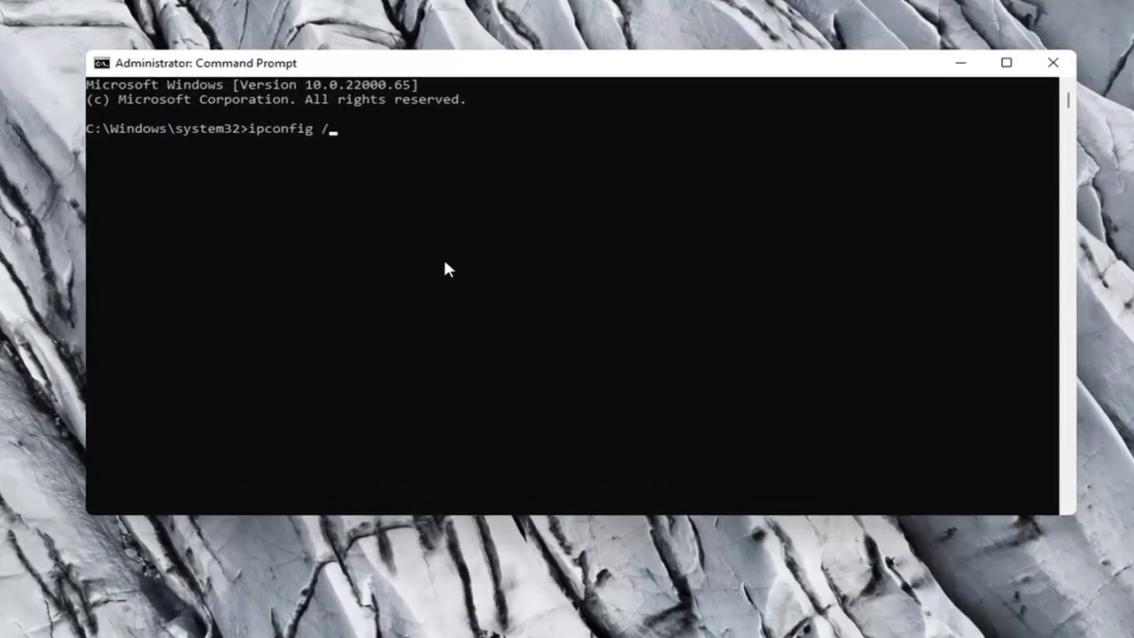
type("flu")
key("BackSpace")
type("u")
key("BackSpace")
type("ushdns")
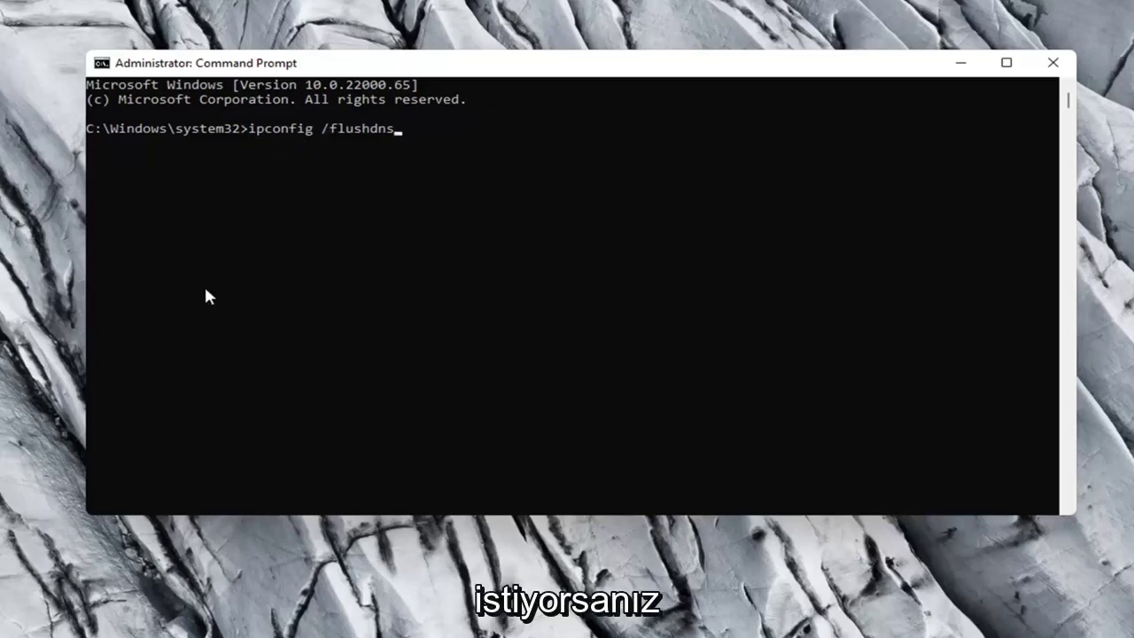
Step: Run ipconfig /flushdns and netsh winsock reset in the admin Command Prompt
key("Return")
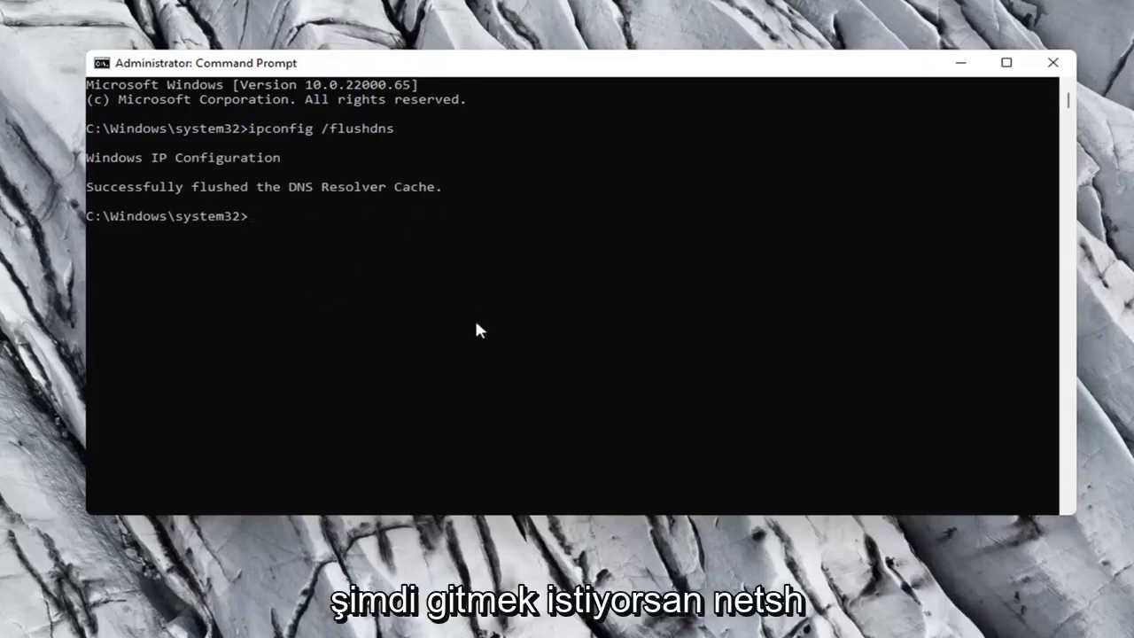
type("netsh winsock reset")
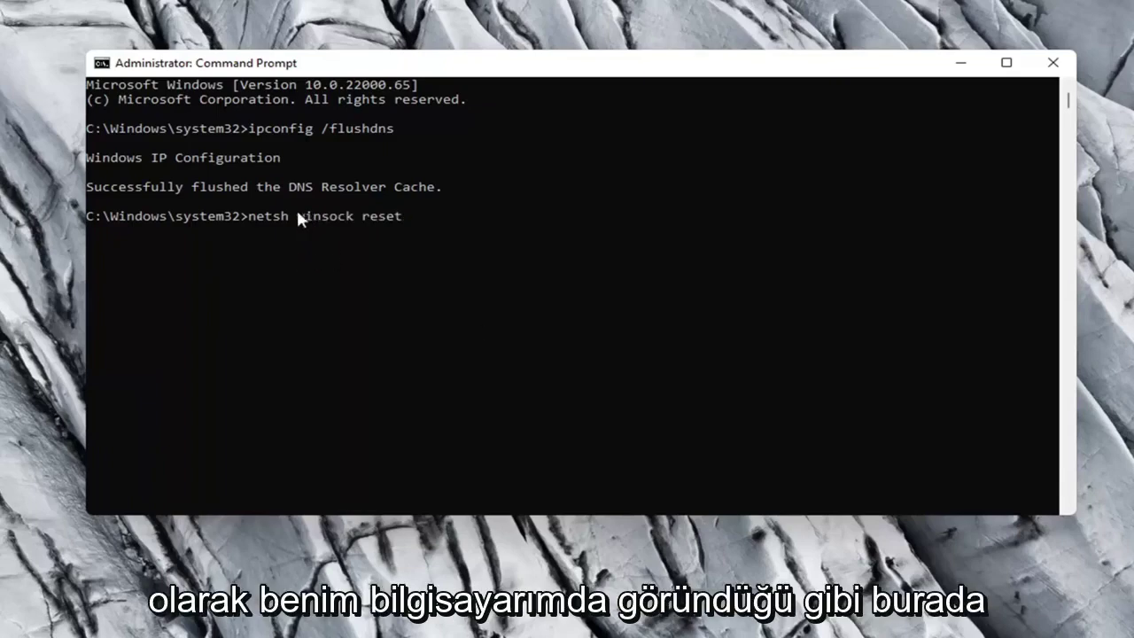
key("Return")
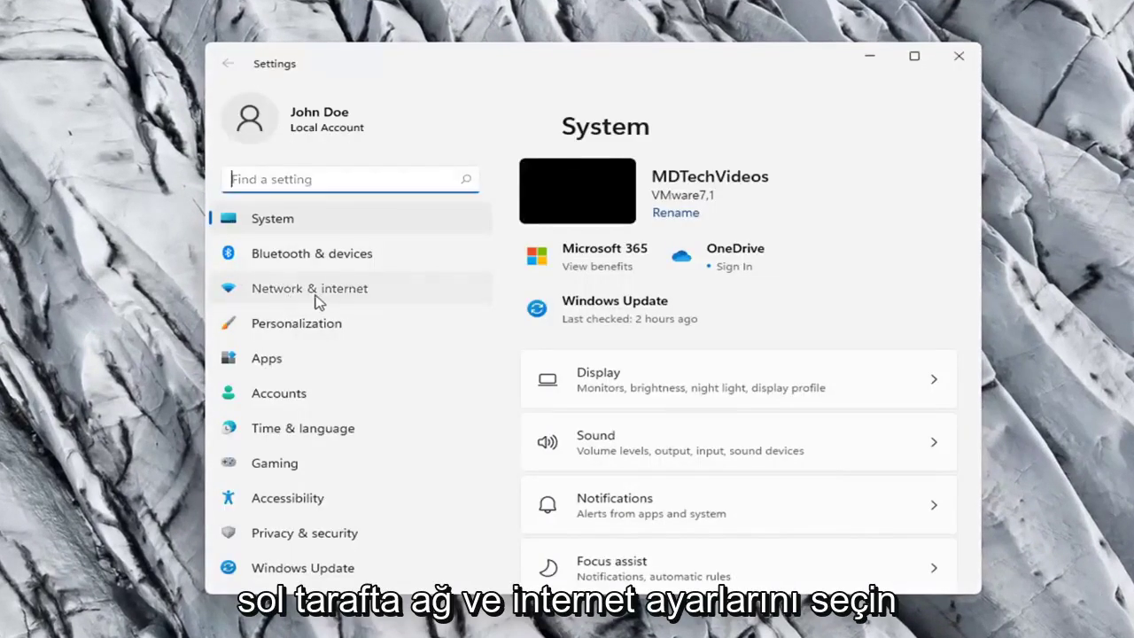
Step: Go to Network & internet > Advanced network settings and find the Network reset option
left_click(316, 299)
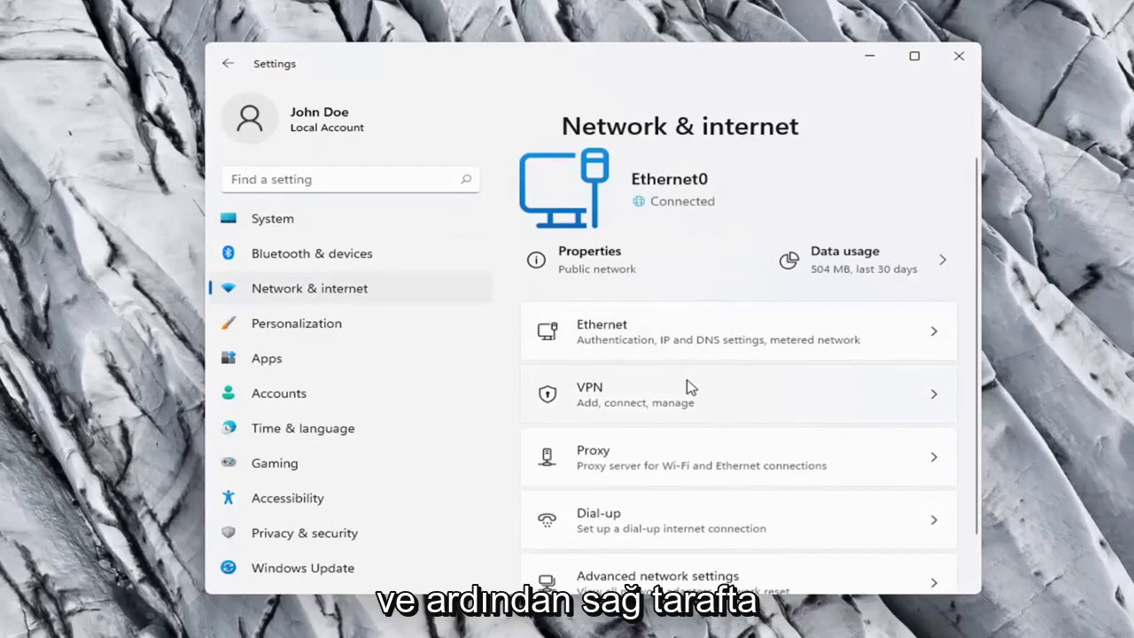
scroll(690, 387, "down", 1)
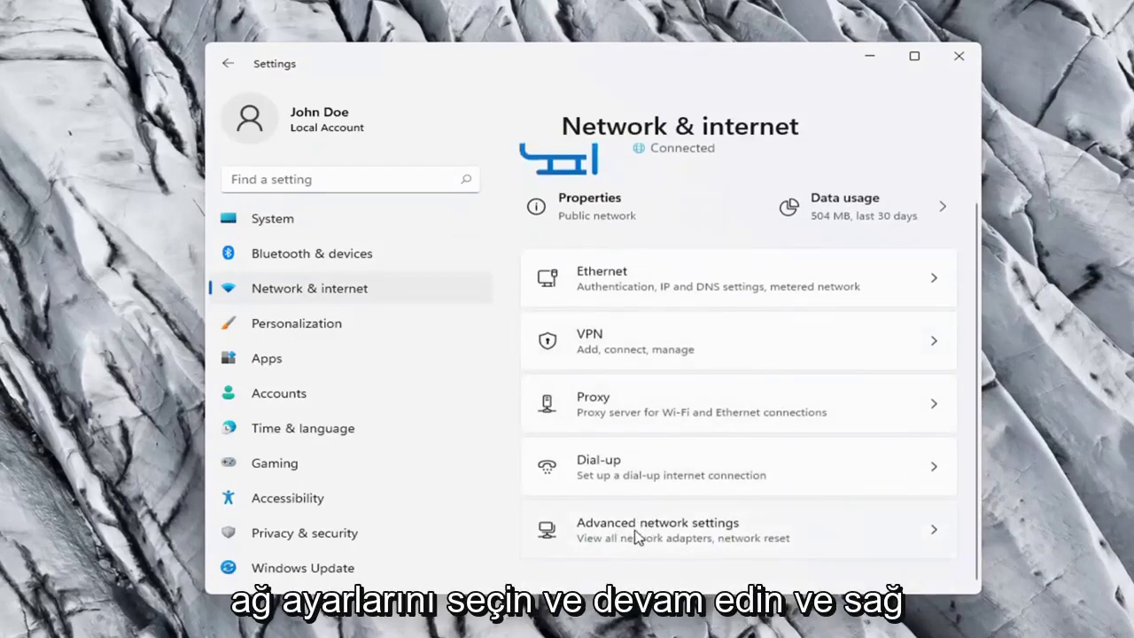
left_click(736, 536)
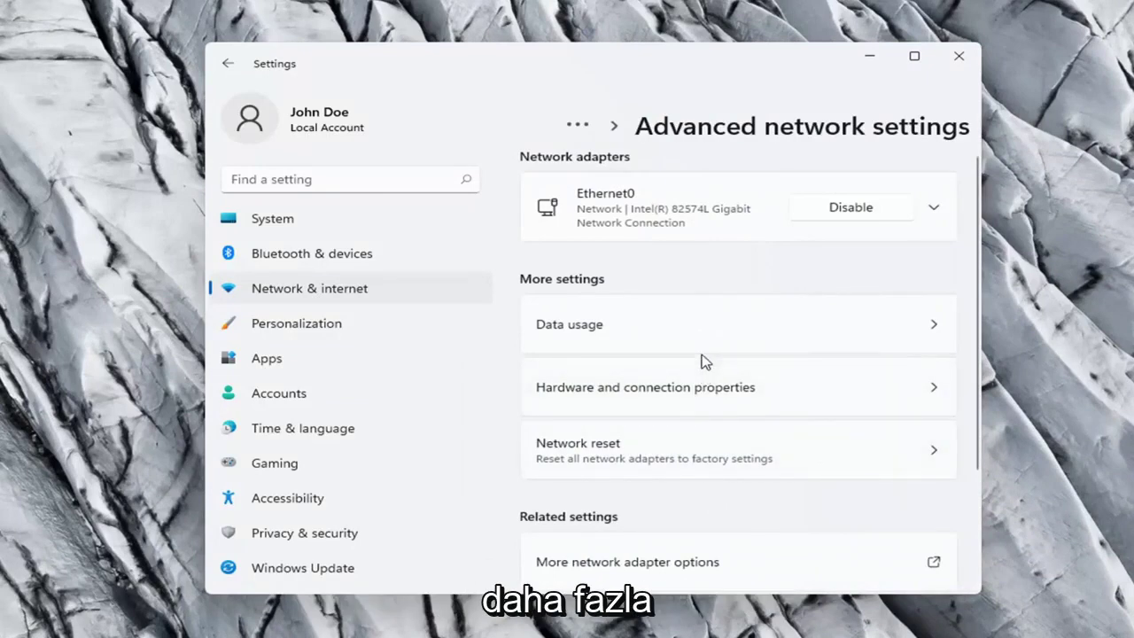
scroll(664, 349, "down", 2)
scroll(625, 296, "up", 1)
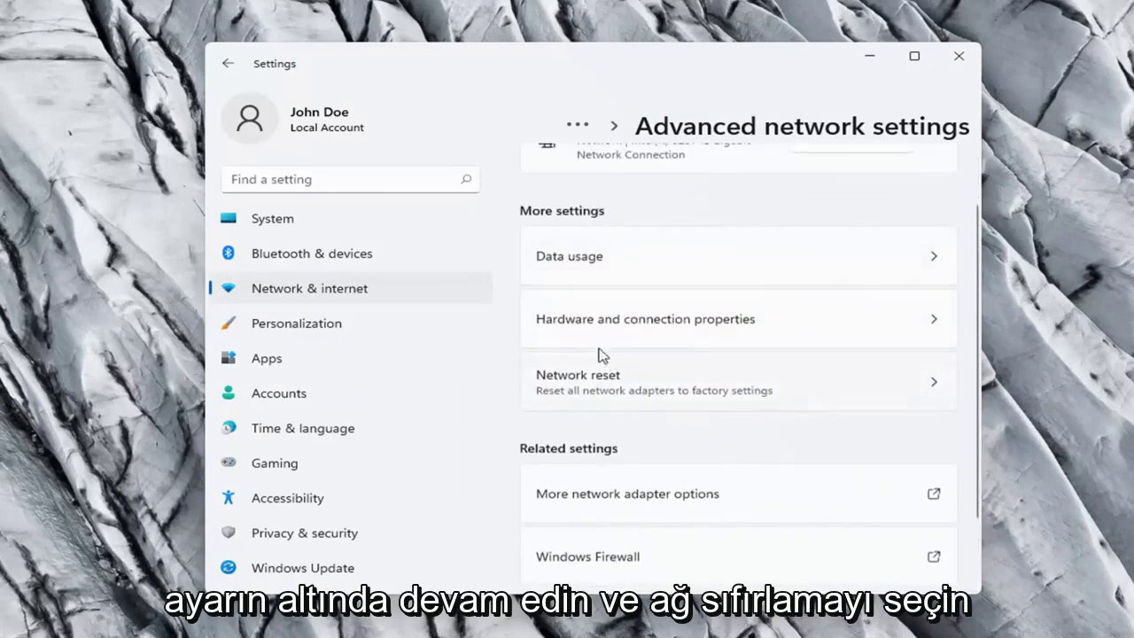
scroll(596, 354, "down", 1)
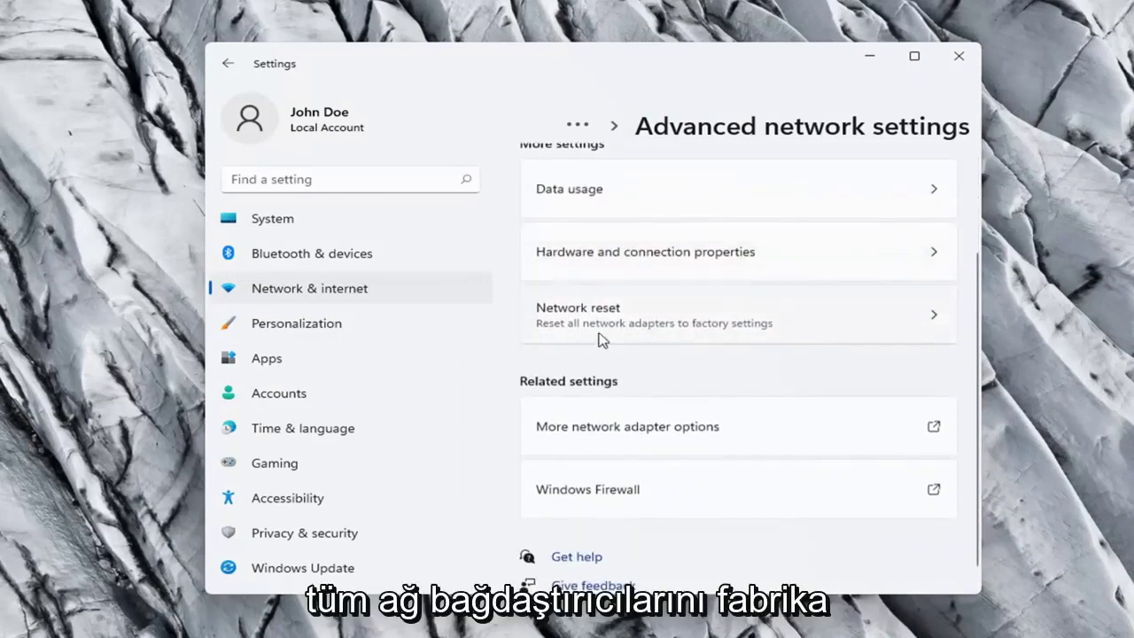
Step: Reset all network adapters with Network reset's Reset now, confirming Yes
left_click(795, 335)
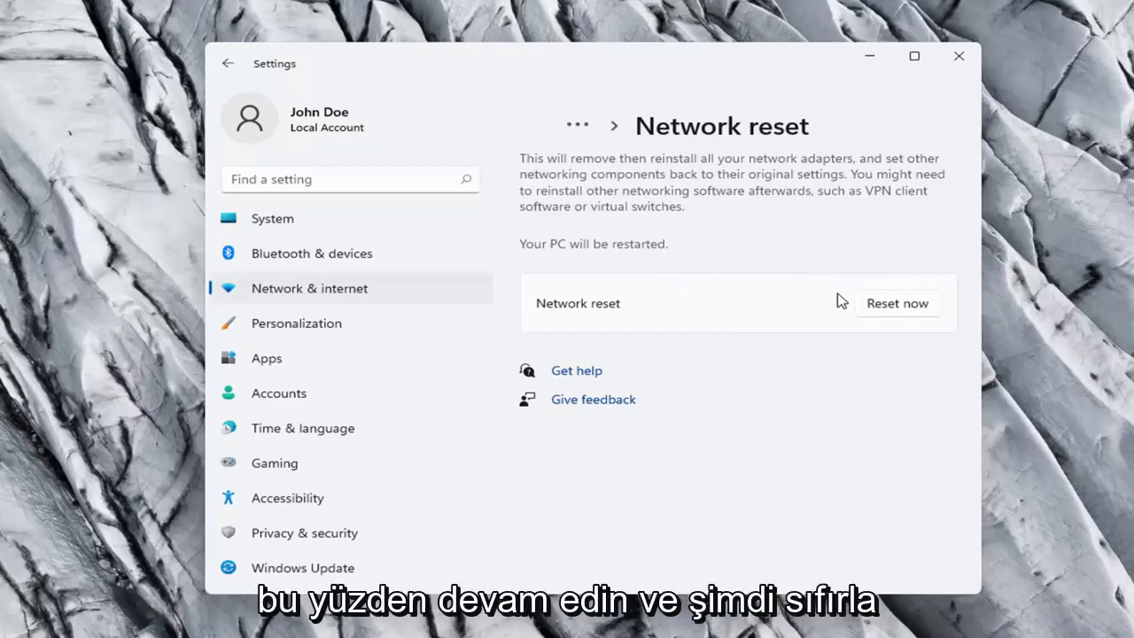
left_click(904, 309)
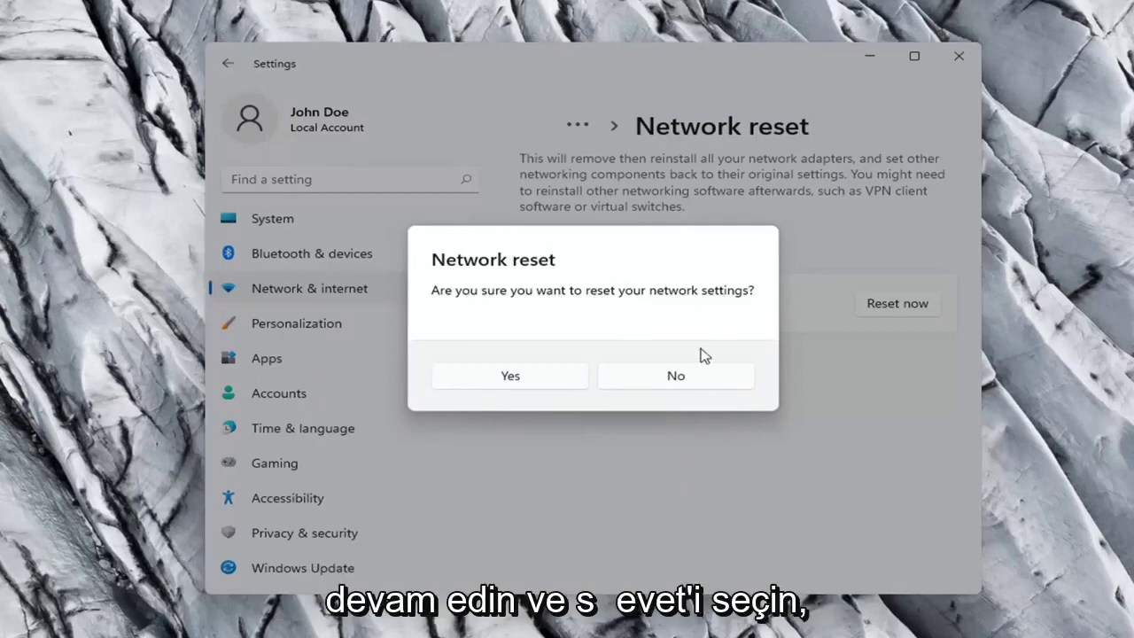
left_click(522, 382)
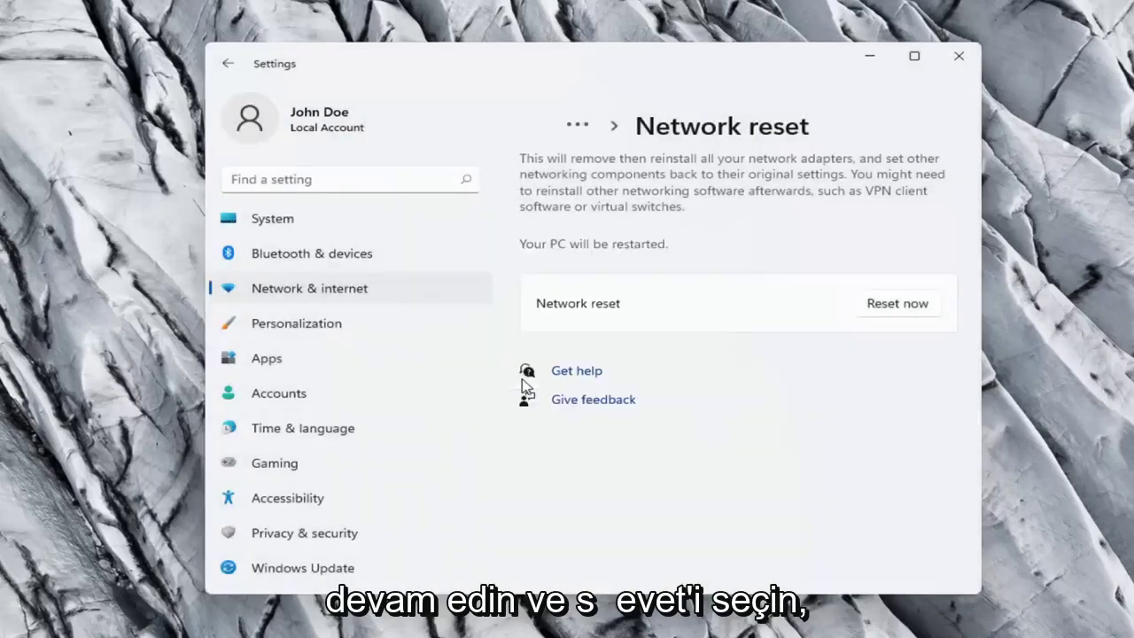